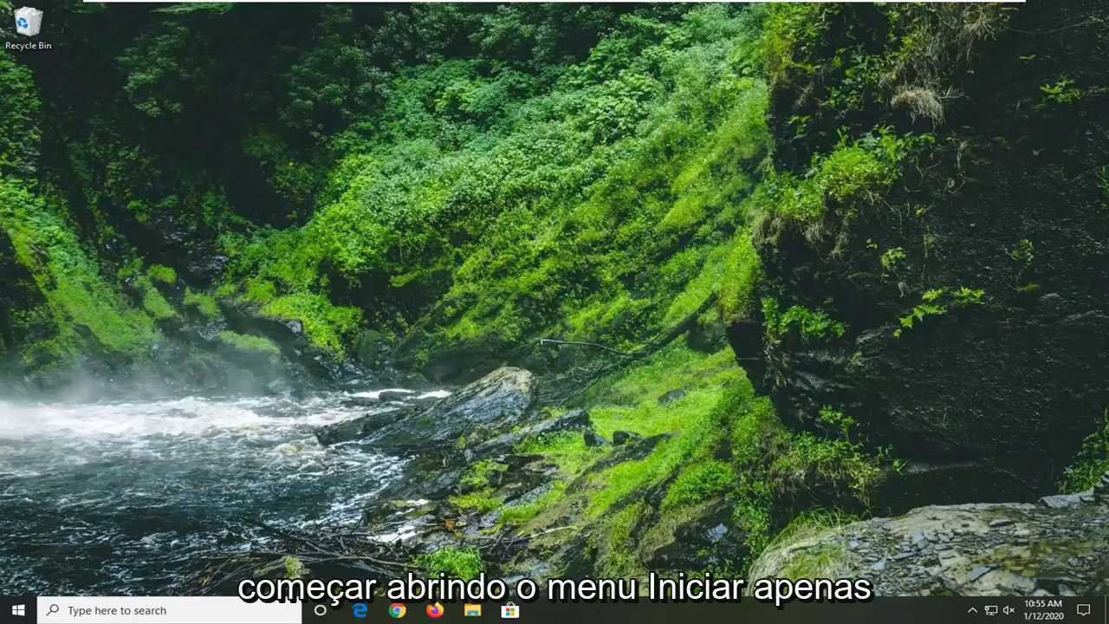
# Search the Start menu for regedit, run Registry Editor as administrator, and approve the UAC prompt
pyautogui.click(17, 610)
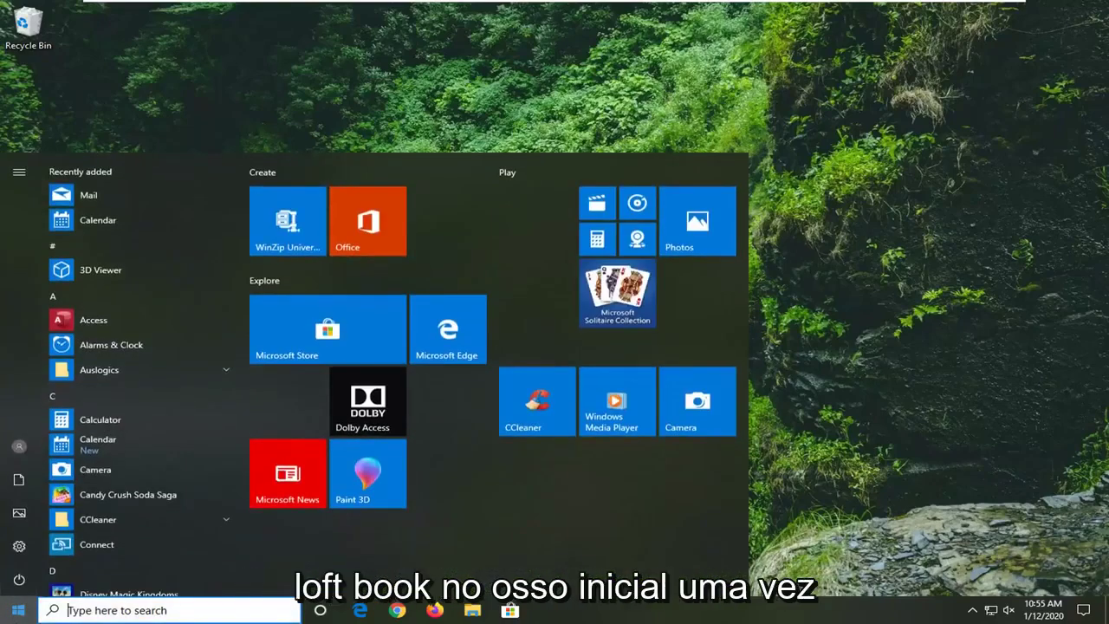
pyautogui.write('regedit')
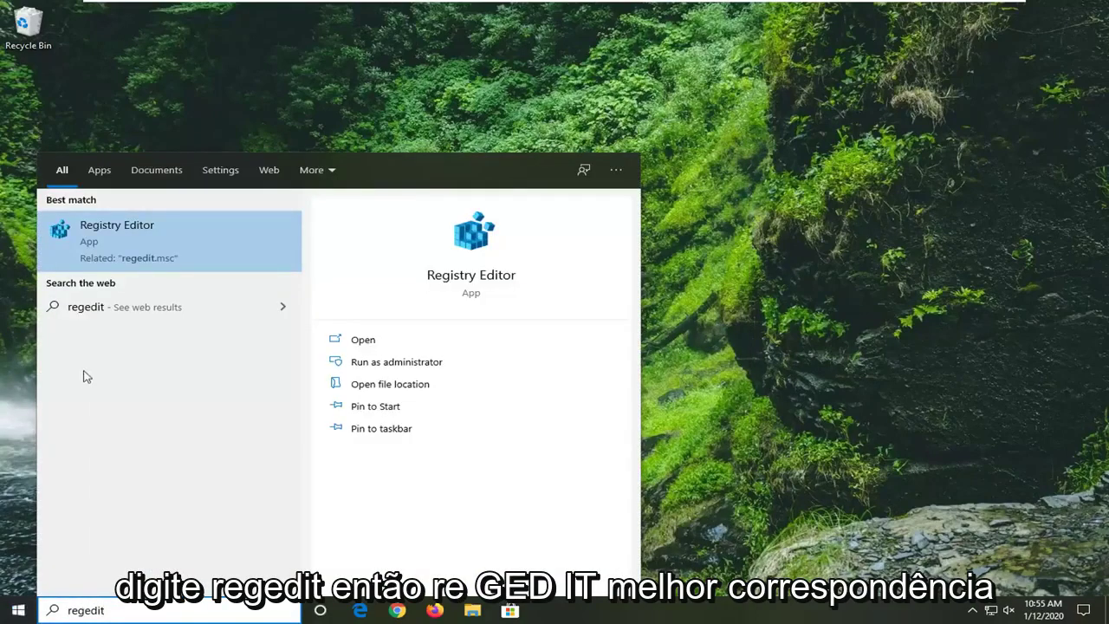
pyautogui.rightClick(110, 232)
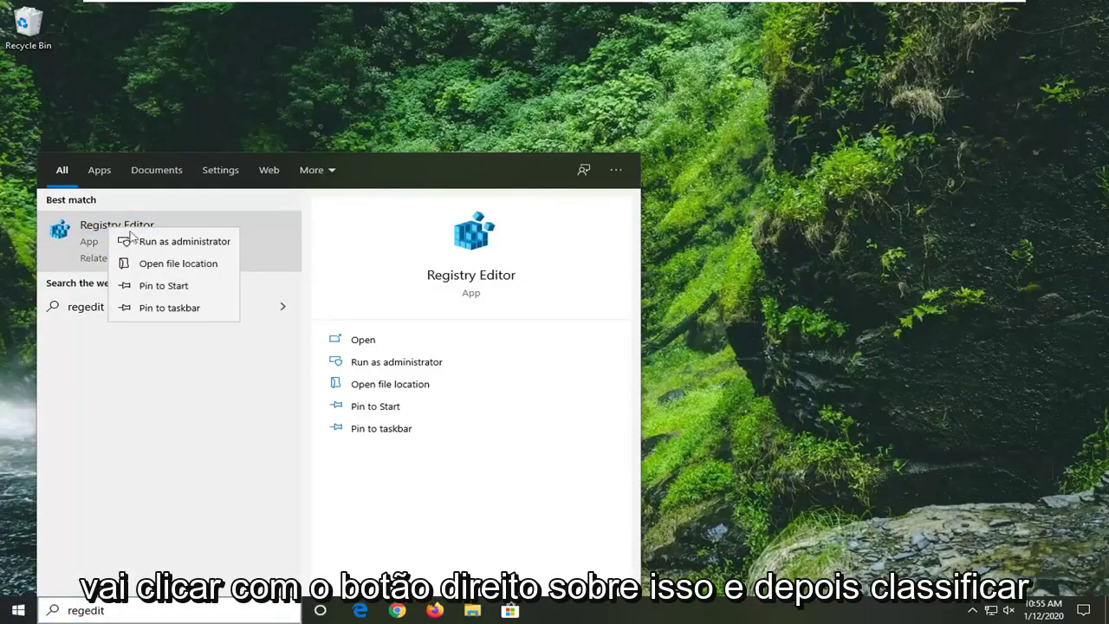
pyautogui.click(153, 241)
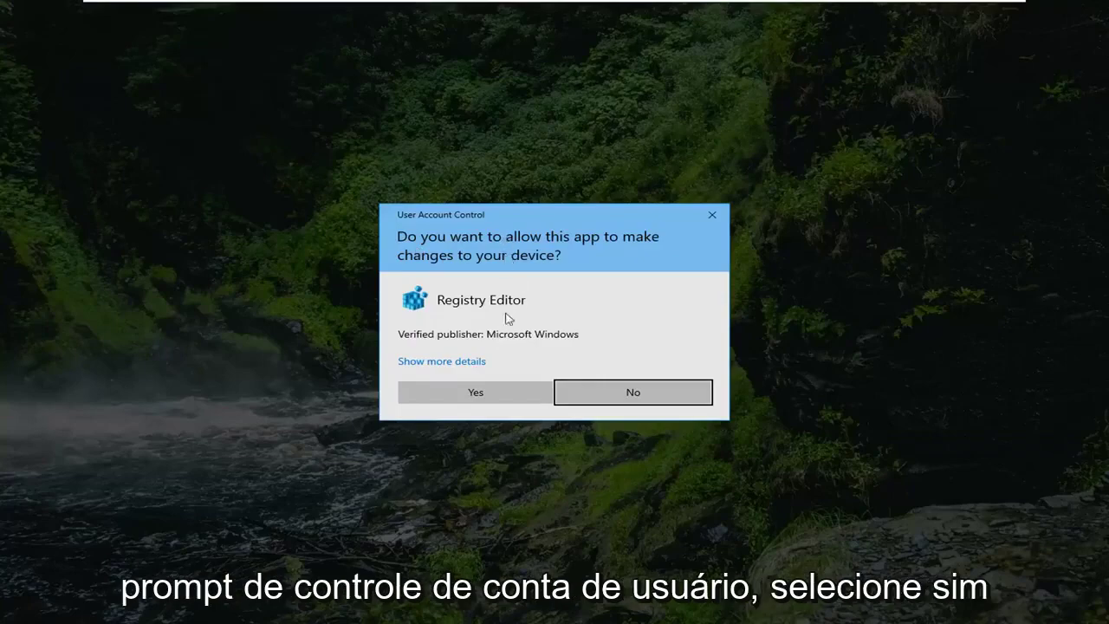
pyautogui.click(490, 391)
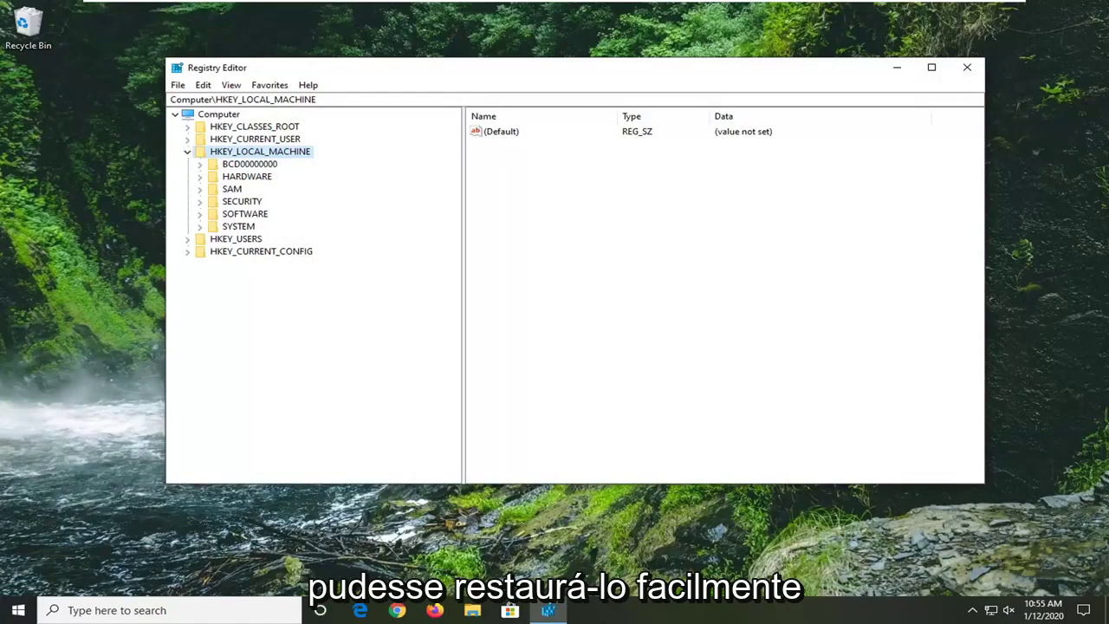
# Collapse HKEY_LOCAL_MACHINE, select Computer, and preview then cancel the registry Export dialog
pyautogui.click(188, 152)
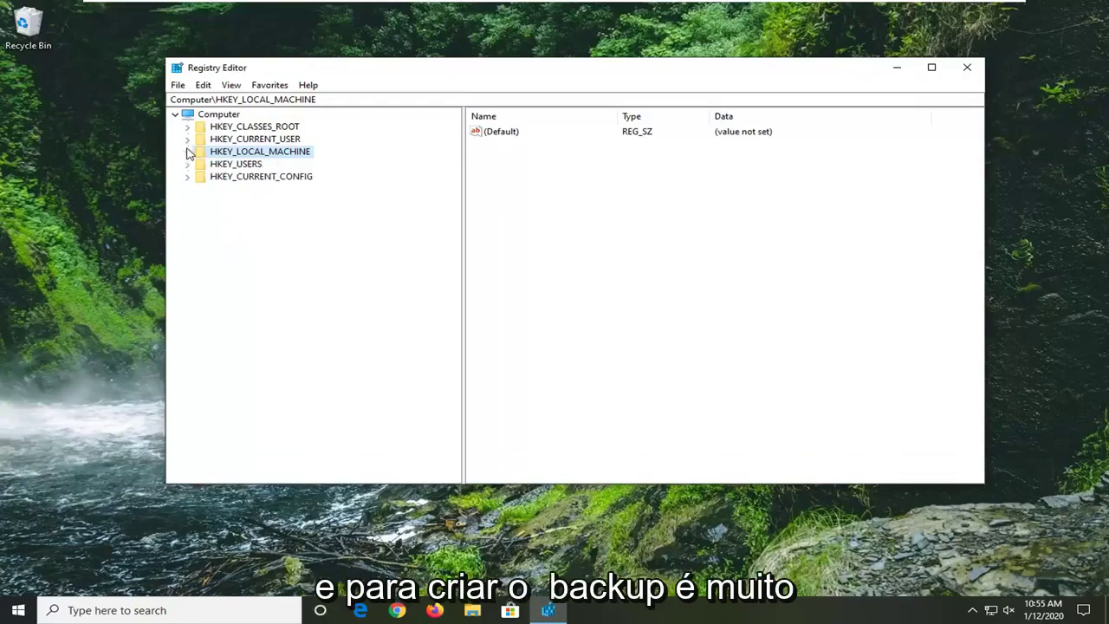
pyautogui.click(212, 116)
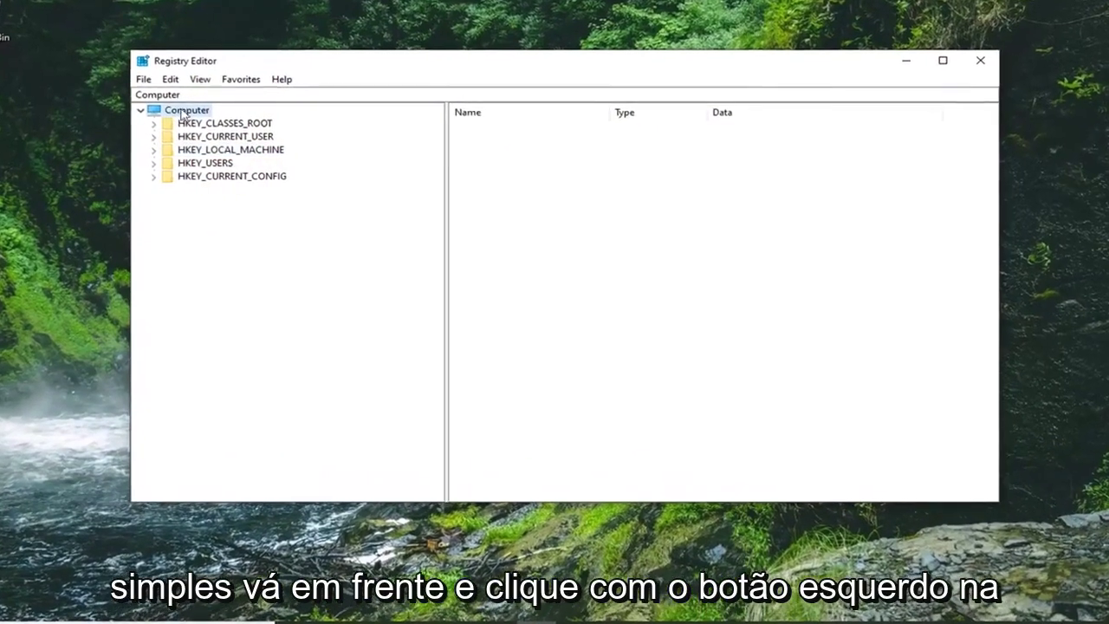
pyautogui.click(118, 75)
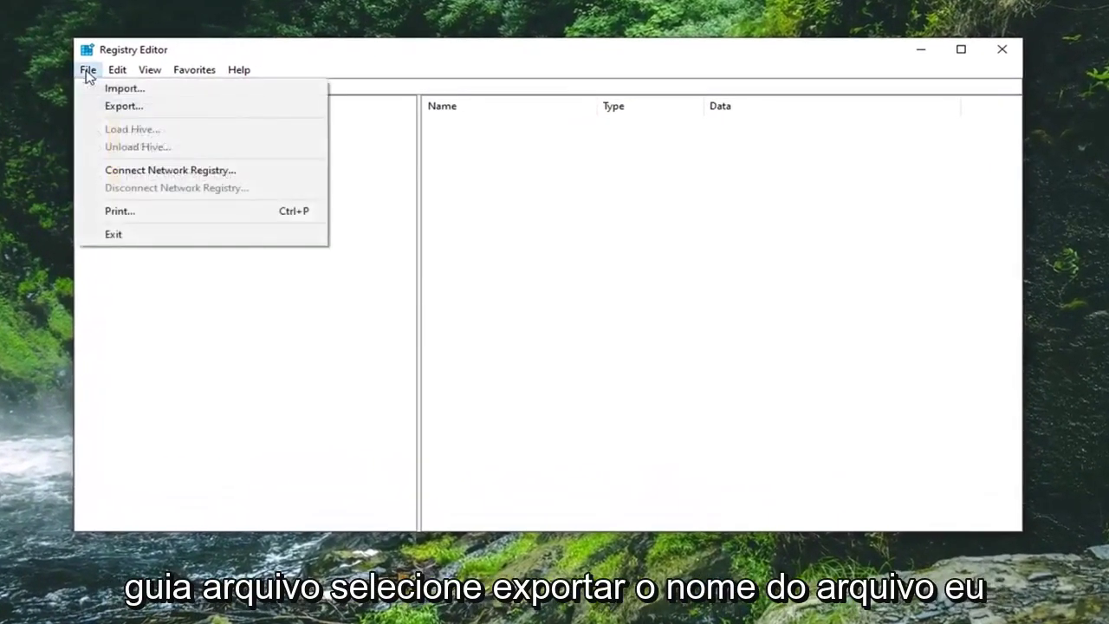
pyautogui.click(113, 104)
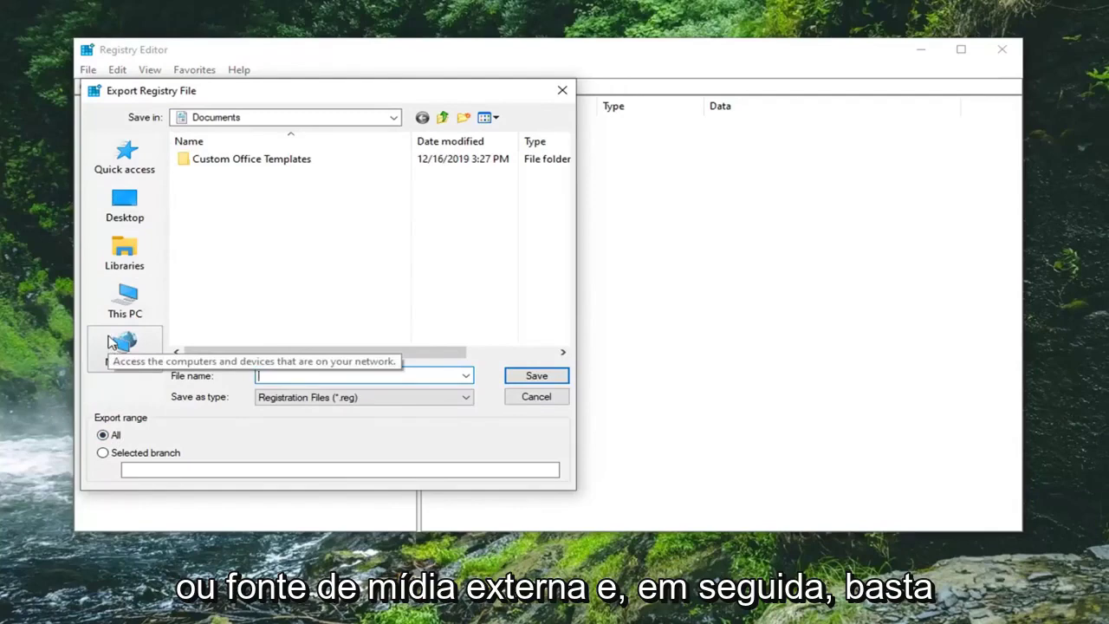
pyautogui.click(536, 396)
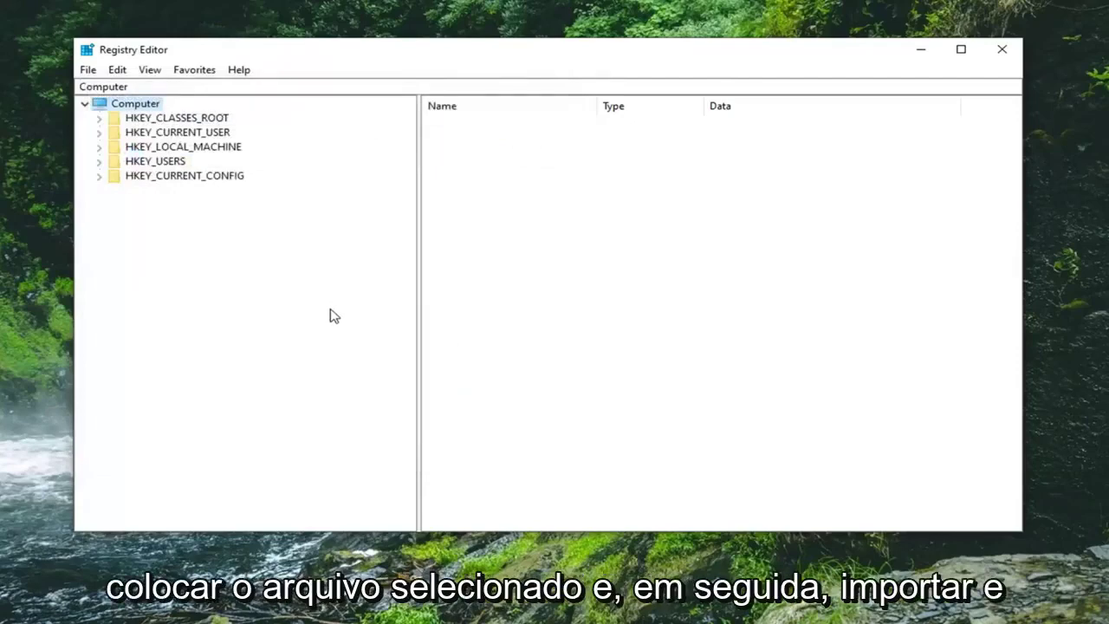
# Preview the registry Import dialog from the File menu, then cancel it
pyautogui.click(90, 71)
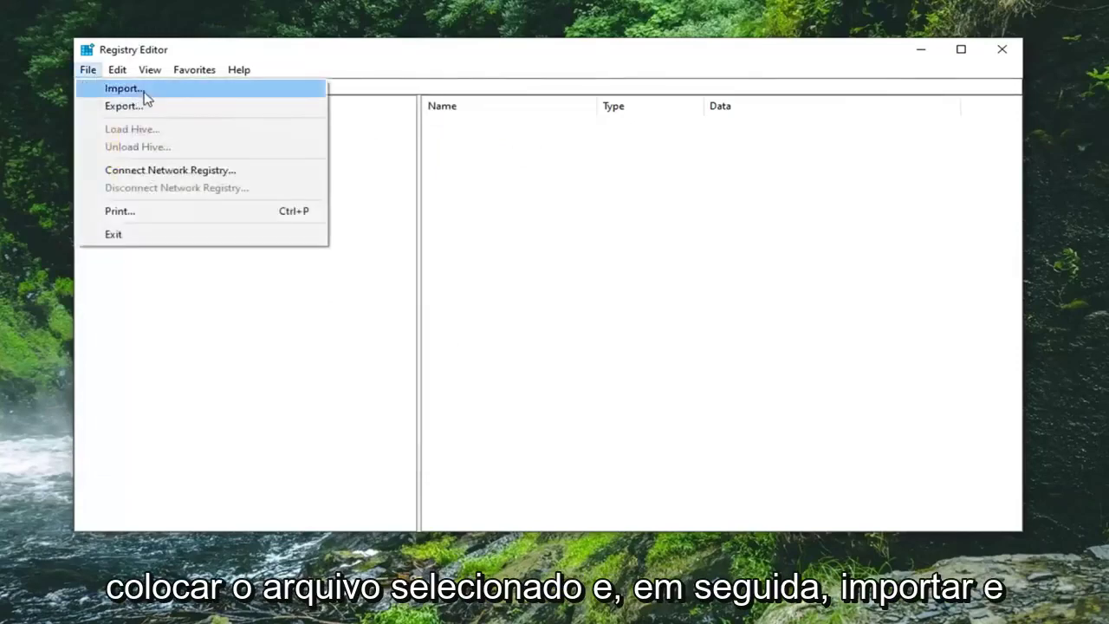
pyautogui.click(144, 90)
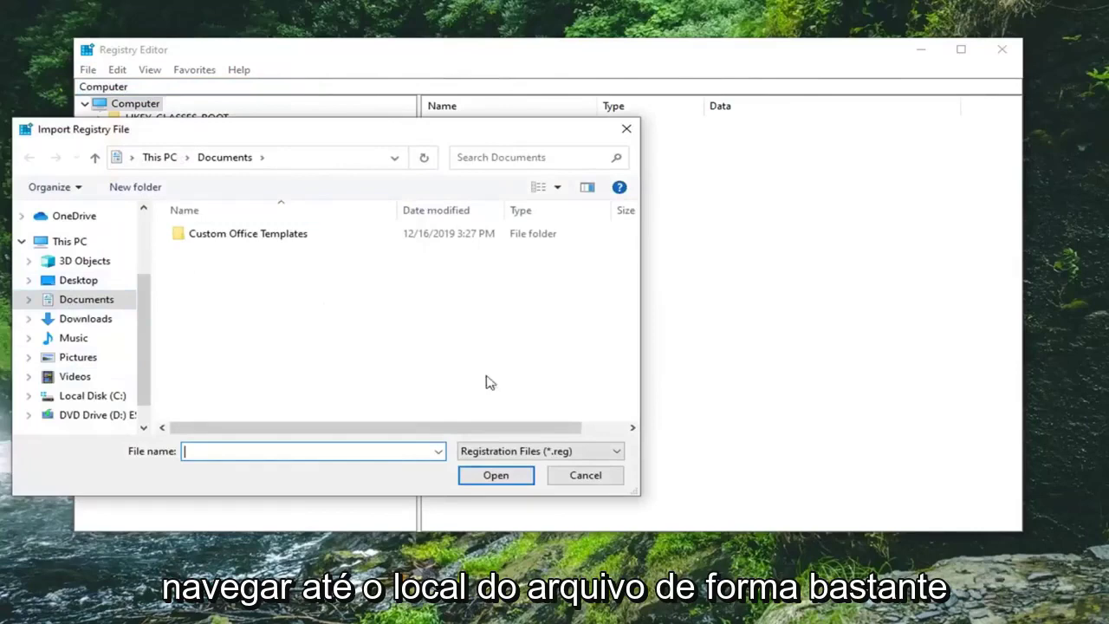
pyautogui.click(582, 478)
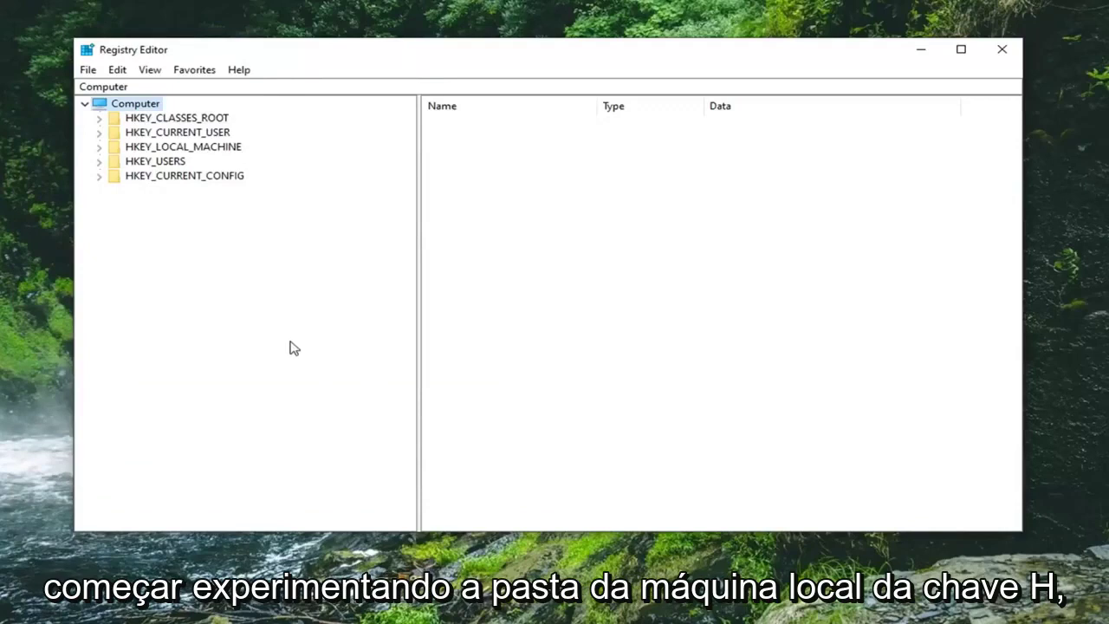
# Expand HKEY_LOCAL_MACHINE, then SOFTWARE, then Microsoft in the key tree
pyautogui.click(186, 149)
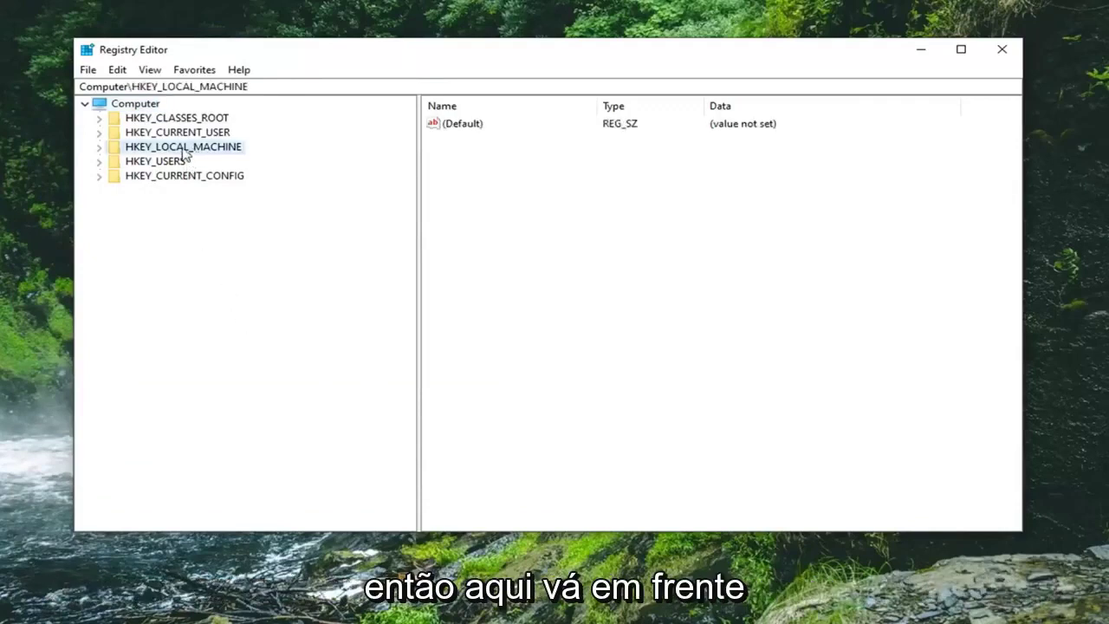
pyautogui.doubleClick(184, 149)
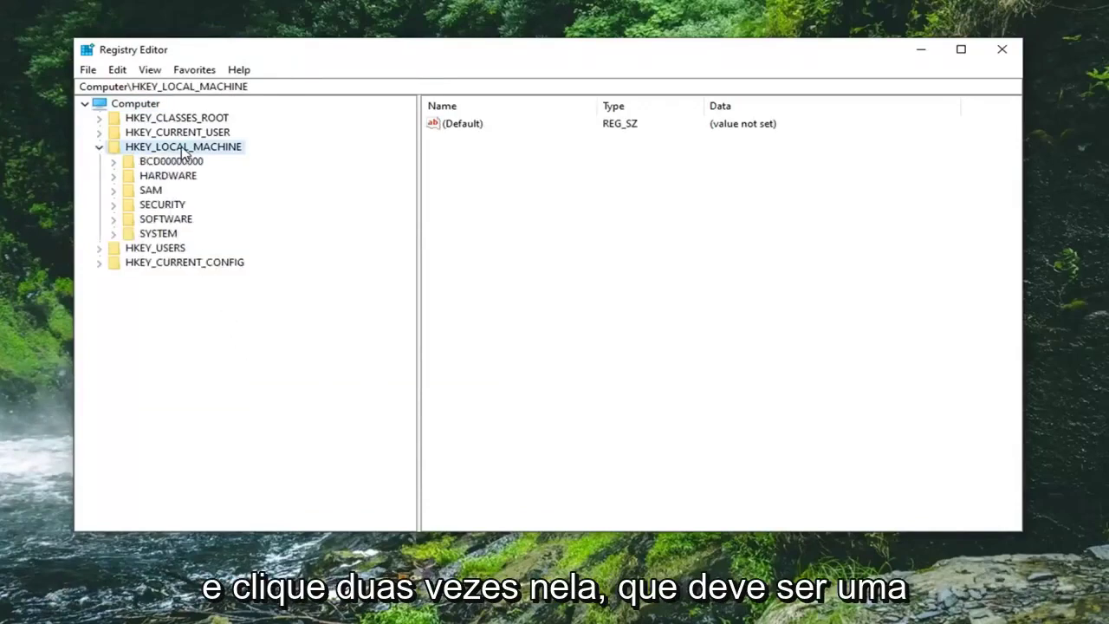
pyautogui.click(153, 222)
pyautogui.doubleClick(154, 222)
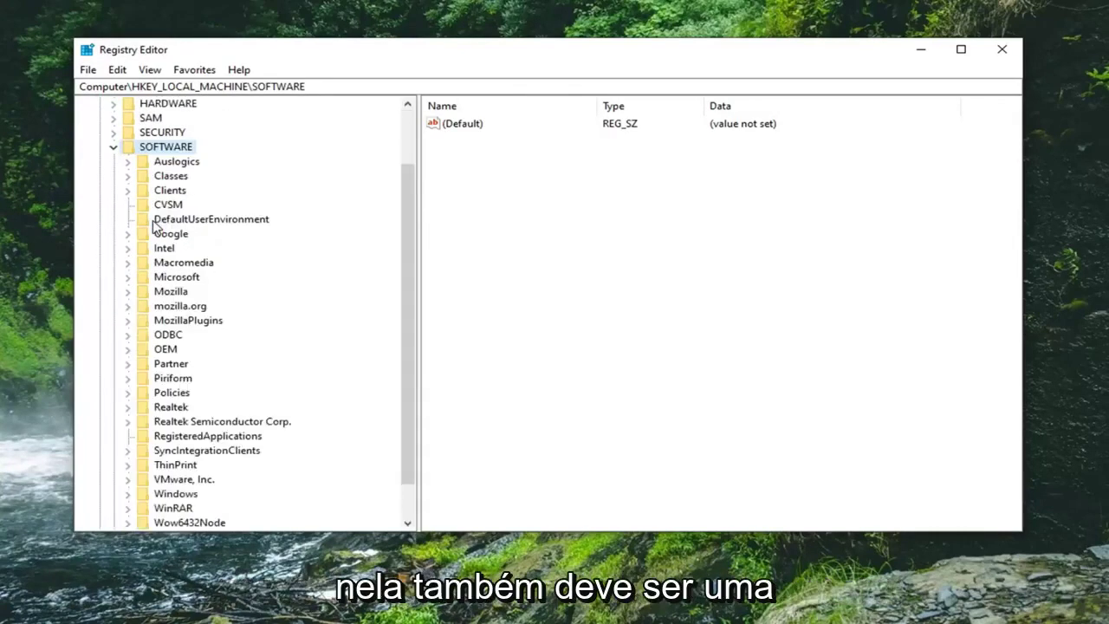
pyautogui.click(177, 279)
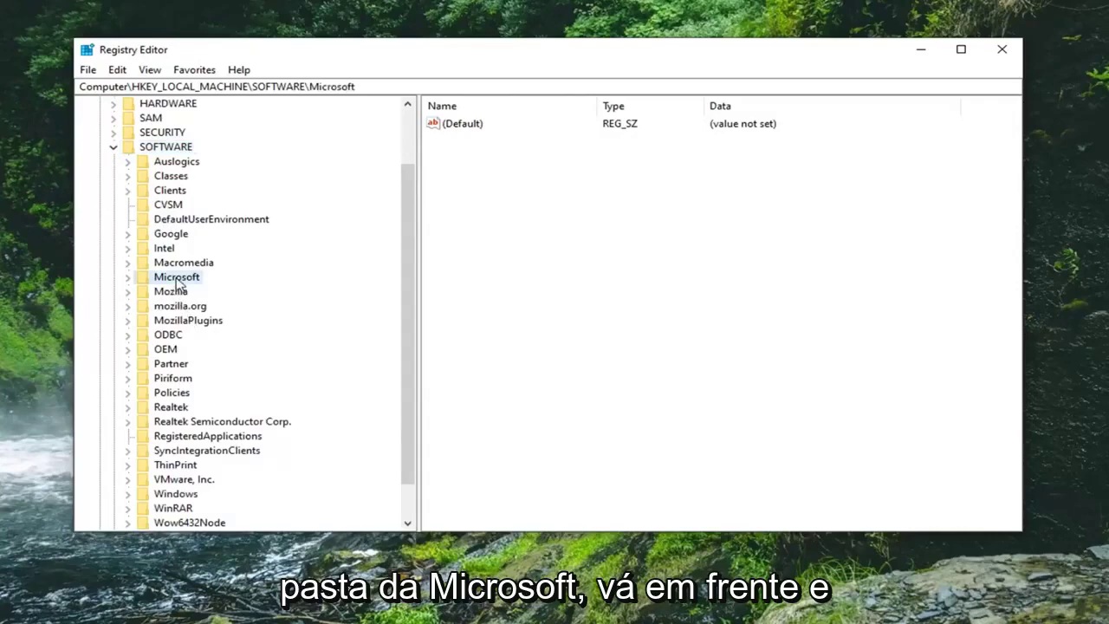
pyautogui.doubleClick(179, 280)
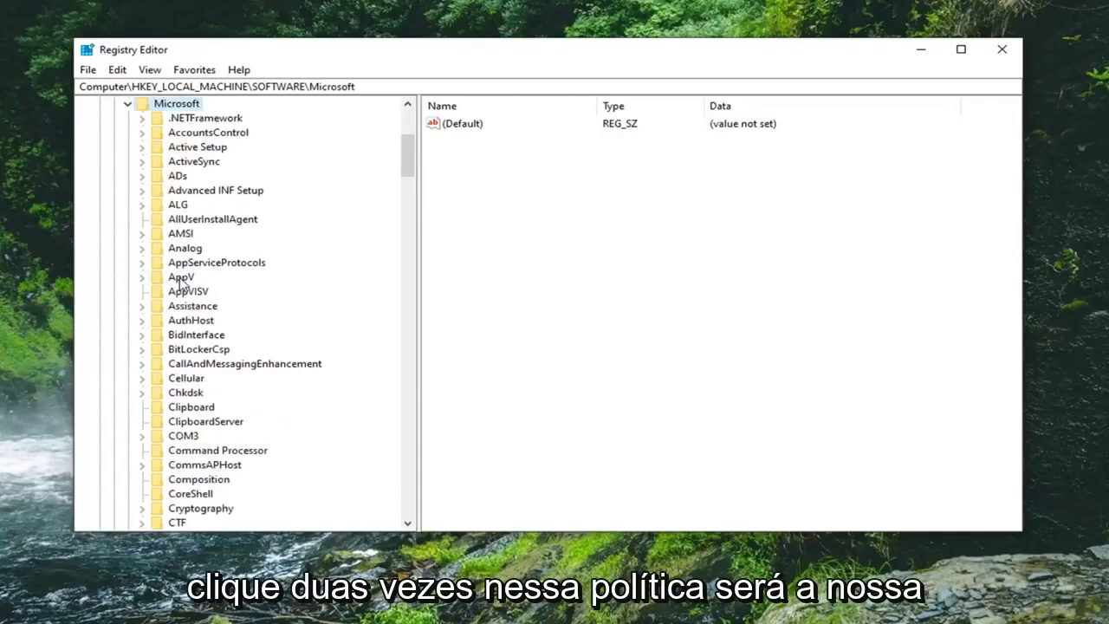
# Scroll down to the Policies key under Microsoft, briefly expanding and collapsing it
pyautogui.scroll(-10, 195, 321)
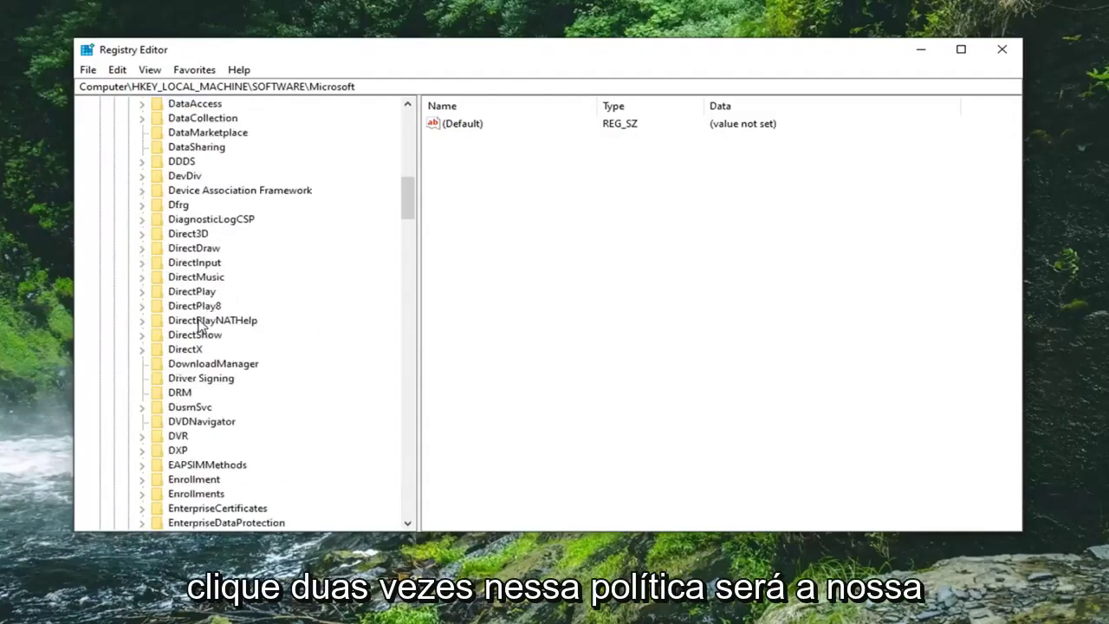
pyautogui.scroll(-20, 198, 322)
pyautogui.click(171, 350)
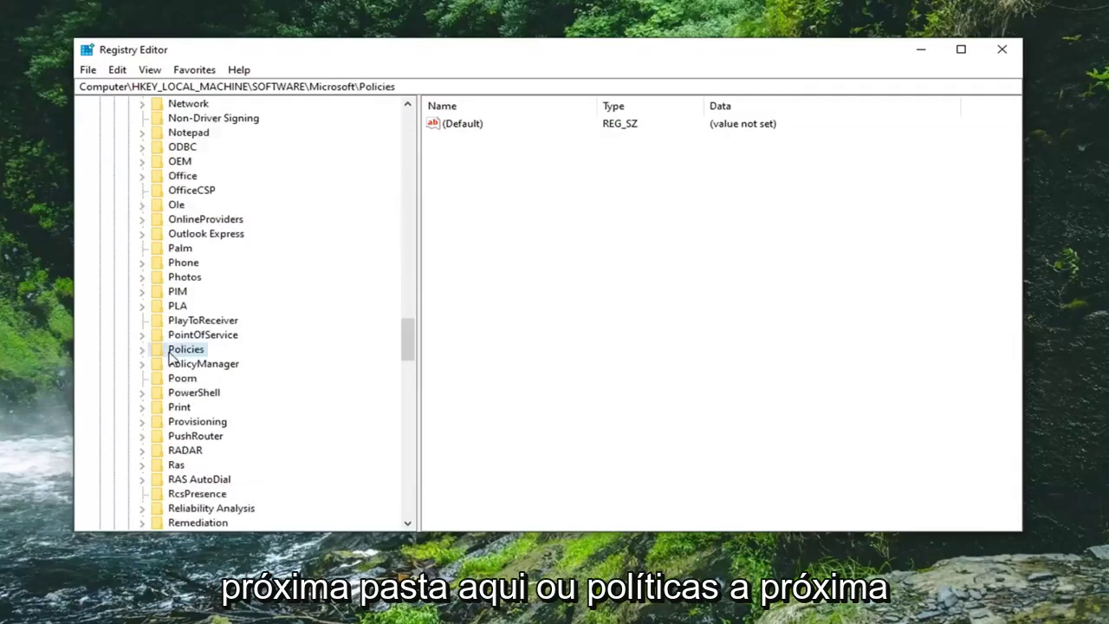
pyautogui.doubleClick(184, 349)
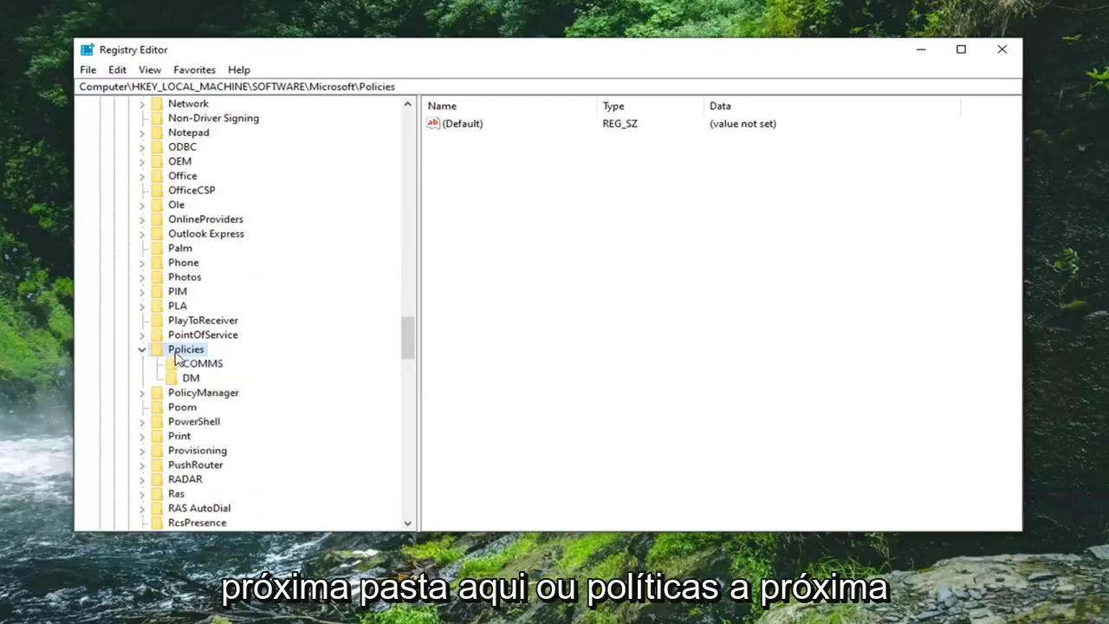
pyautogui.doubleClick(184, 349)
# Expand PolicyManager, default and ApplicationManagement to list its subkeys, including AllowGameDVR
pyautogui.scroll(11, 175, 346)
pyautogui.scroll(-6, 175, 343)
pyautogui.scroll(-20, 175, 343)
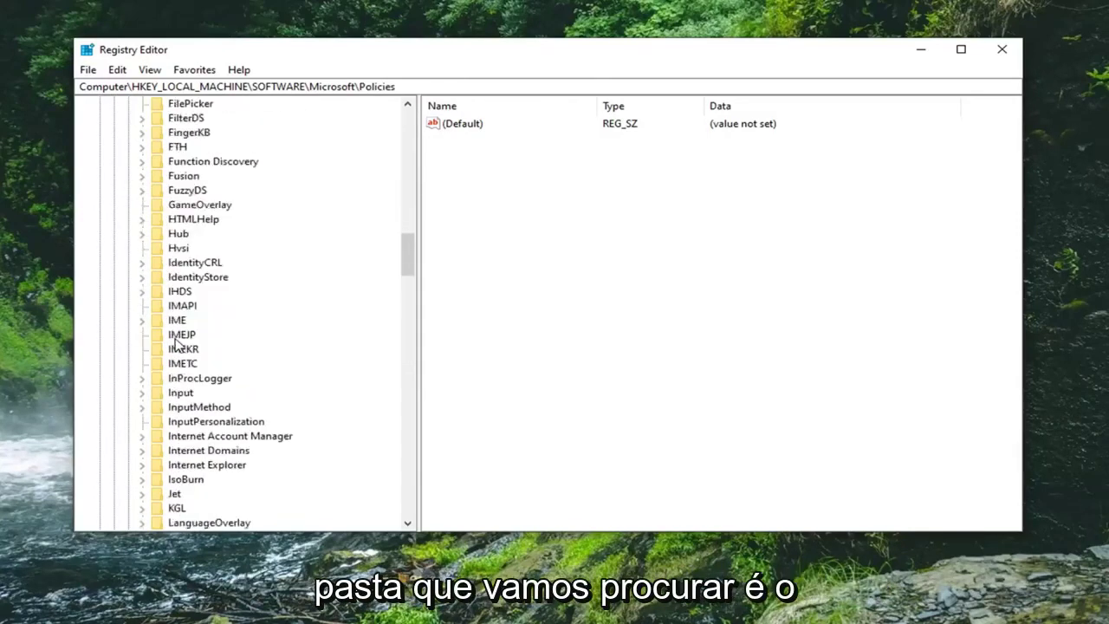
pyautogui.scroll(-5, 175, 340)
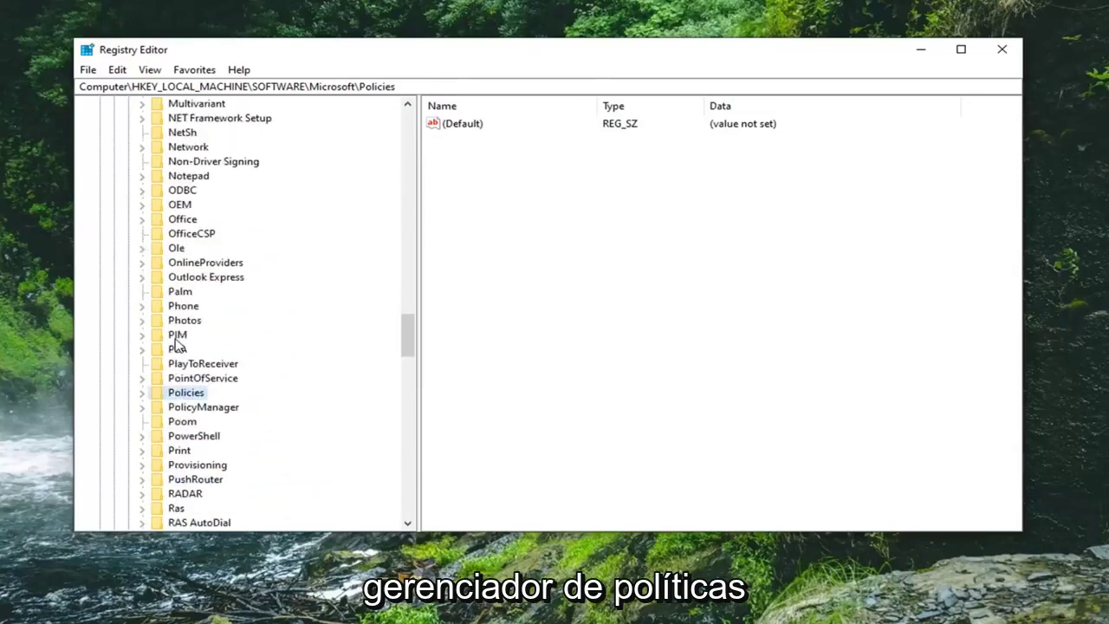
pyautogui.click(197, 364)
pyautogui.doubleClick(199, 366)
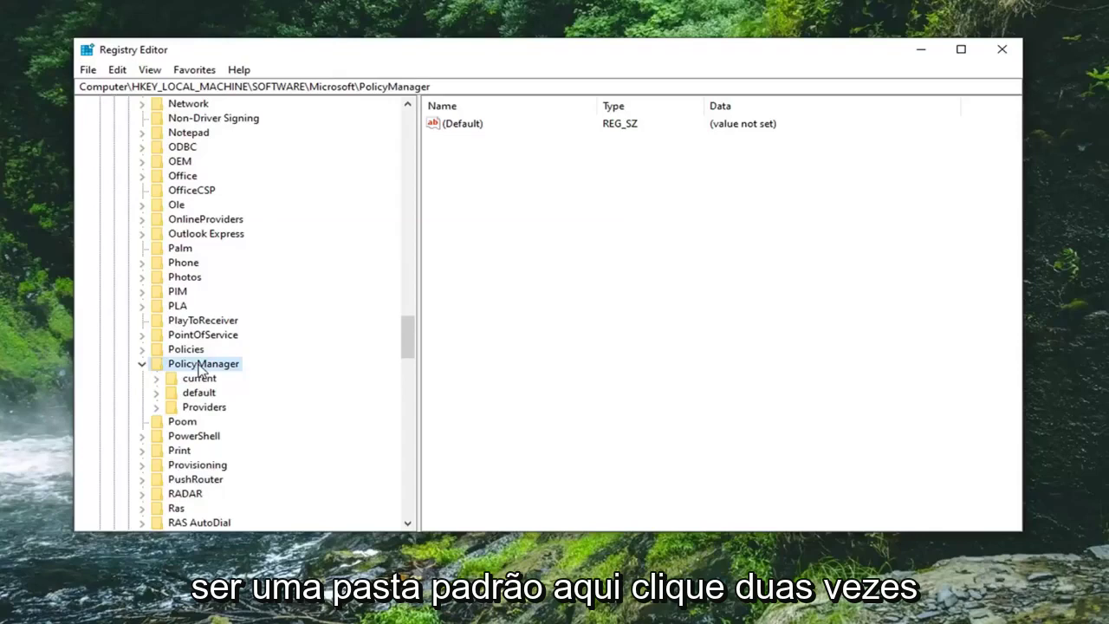
pyautogui.doubleClick(197, 394)
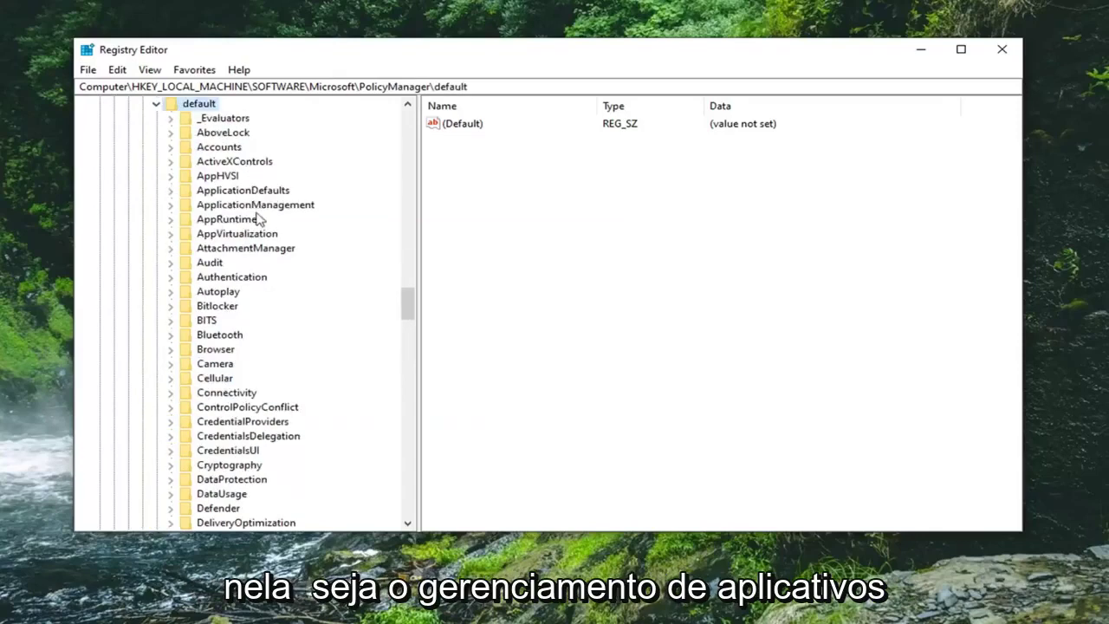
pyautogui.click(285, 207)
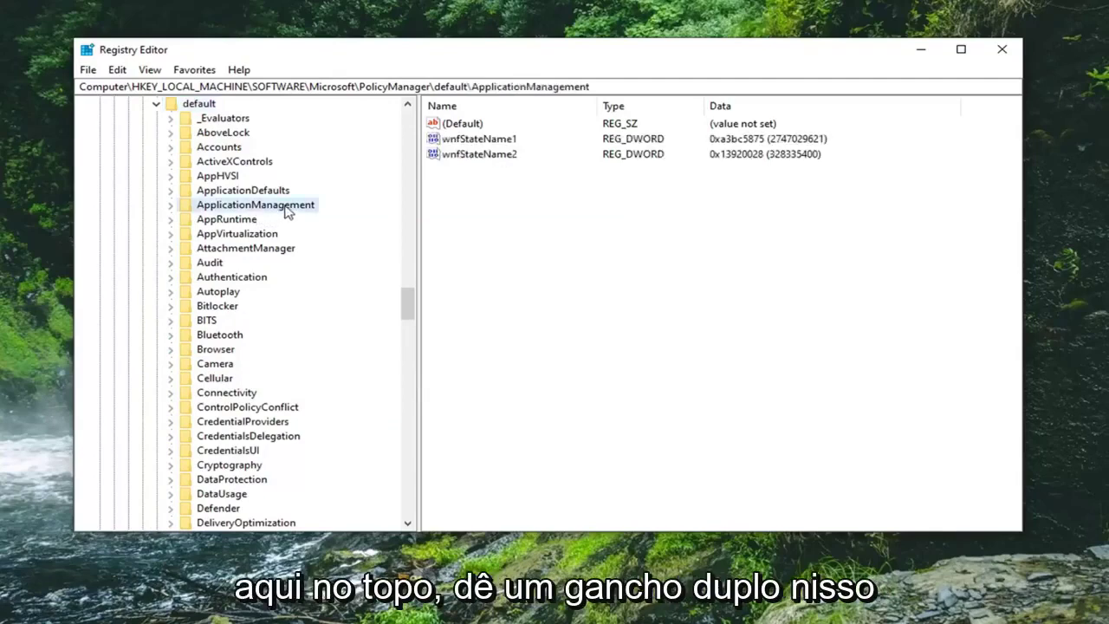
pyautogui.doubleClick(286, 208)
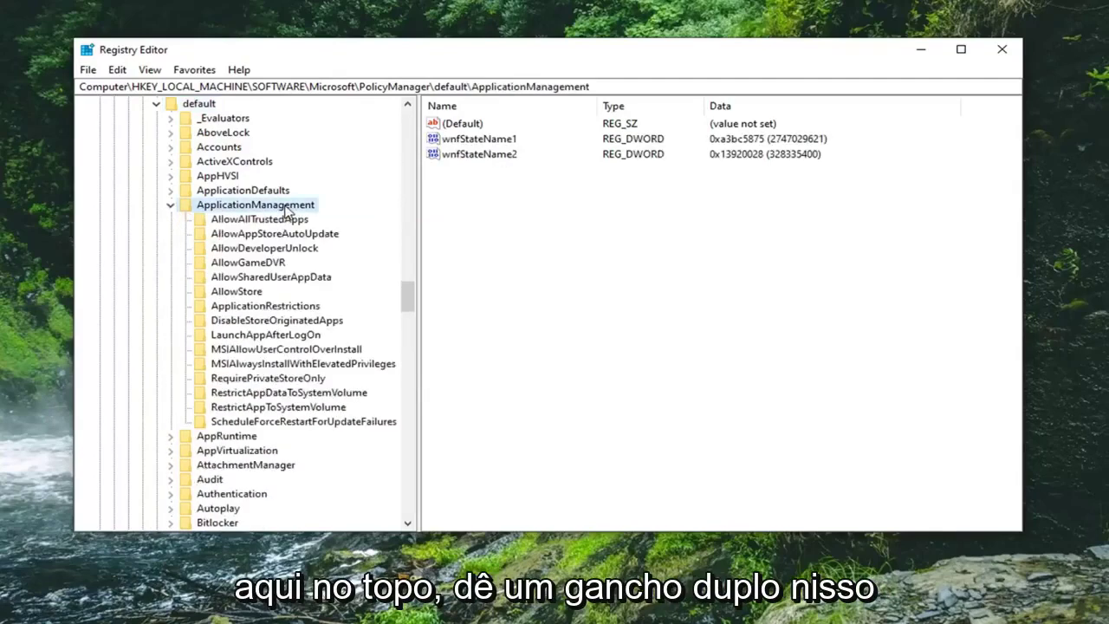
# Select the AllowGameDVR key and its 'value' DWORD entry, currently set to 1
pyautogui.click(264, 264)
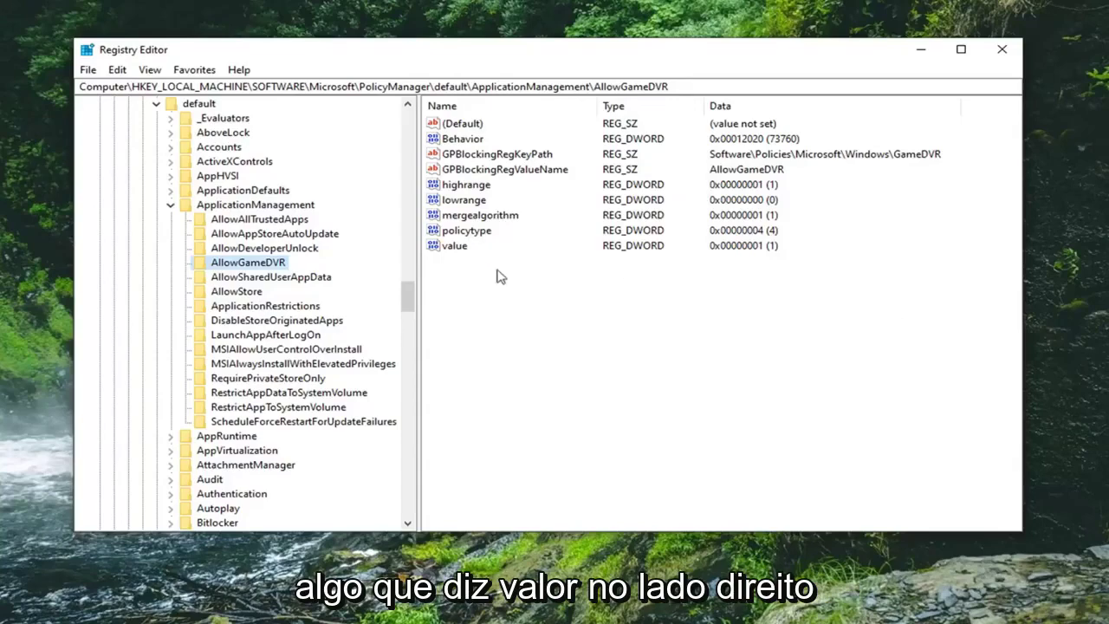
pyautogui.click(453, 247)
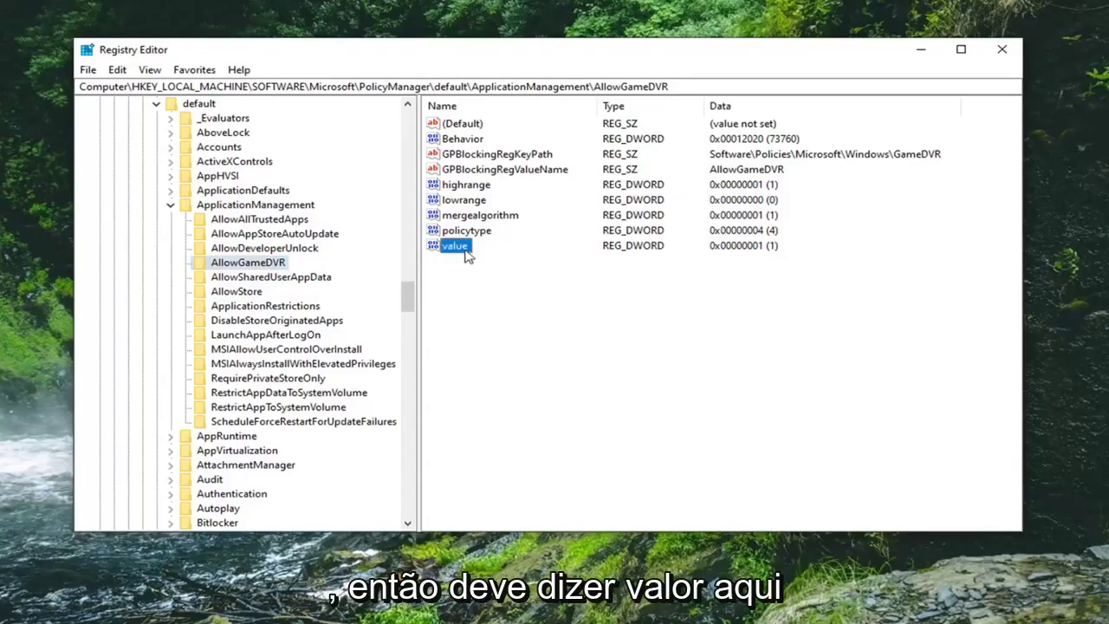
# Change the AllowGameDVR 'value' DWORD data from 1 to 0 and confirm with OK
pyautogui.doubleClick(453, 247)
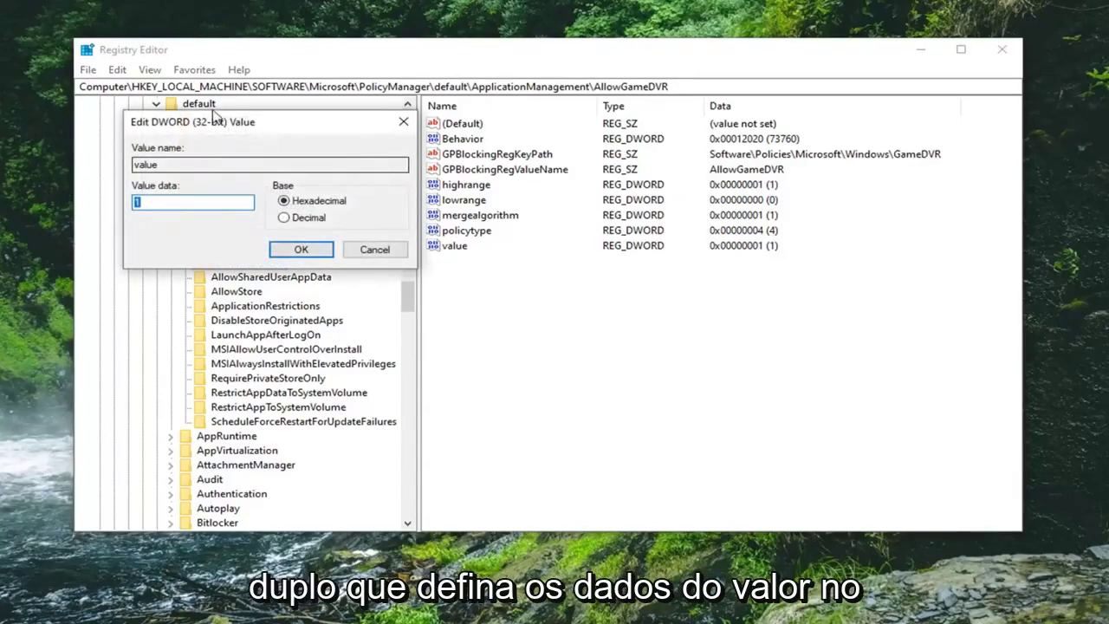
pyautogui.moveTo(213, 123); pyautogui.dragTo(536, 166)
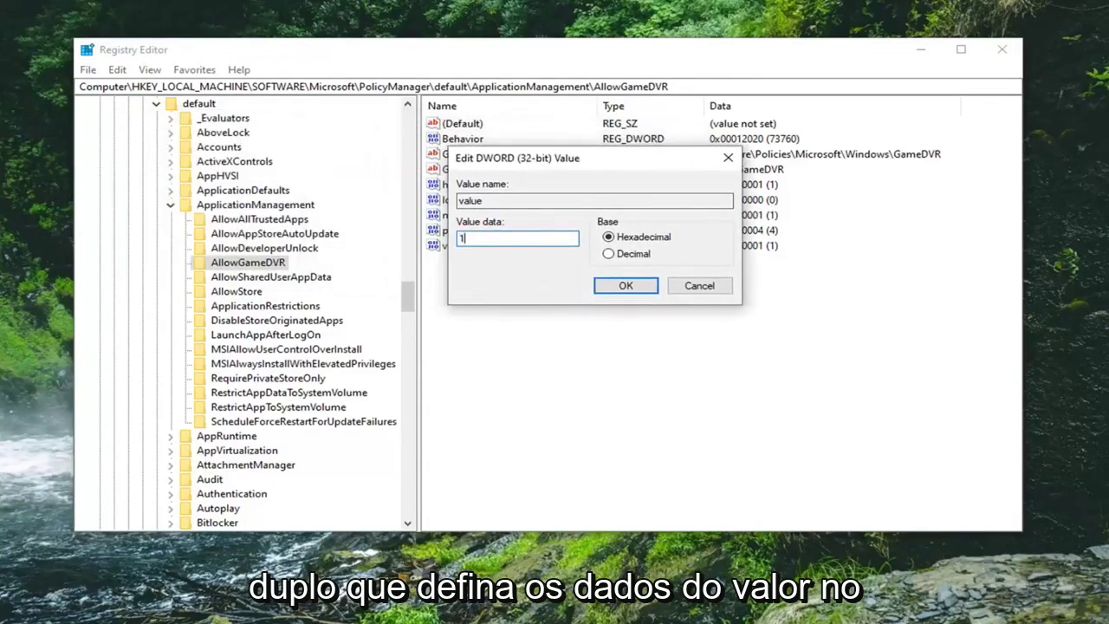
pyautogui.hotkey('ctrl', 'a')
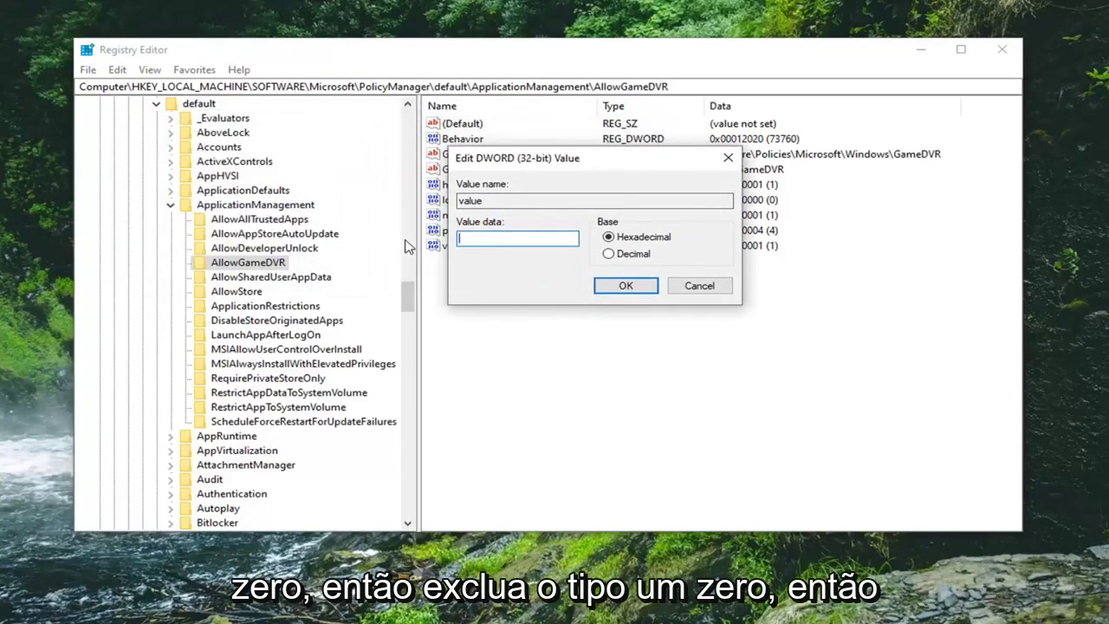
pyautogui.write('0')
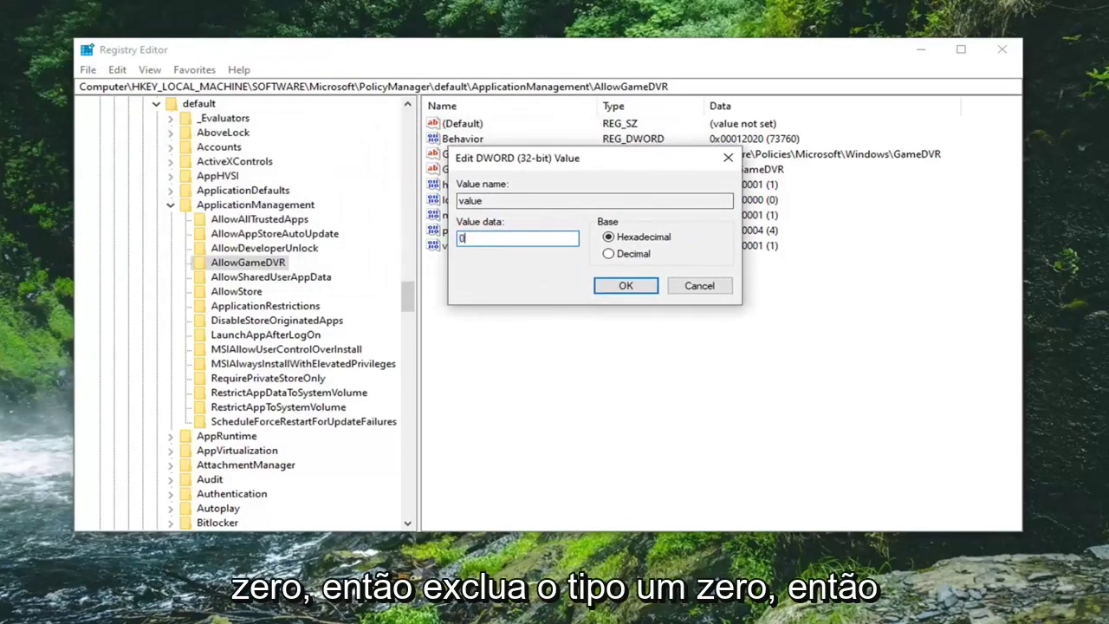
pyautogui.click(609, 288)
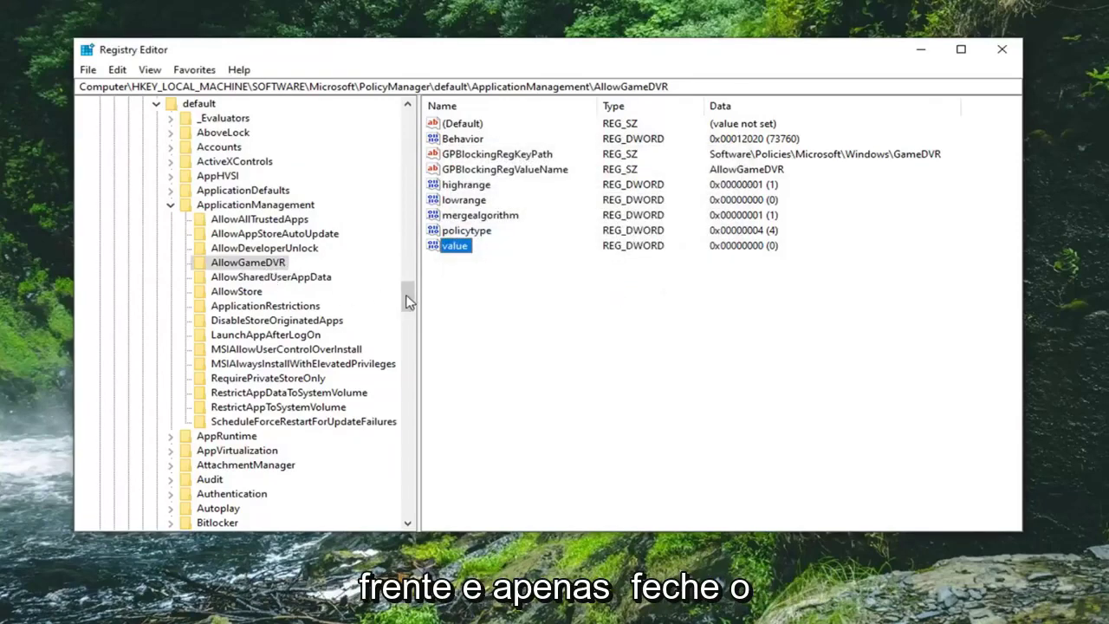
# Collapse the ApplicationManagement, default and PolicyManager keys in the tree
pyautogui.moveTo(408, 298); pyautogui.dragTo(400, 280)
pyautogui.click(171, 479)
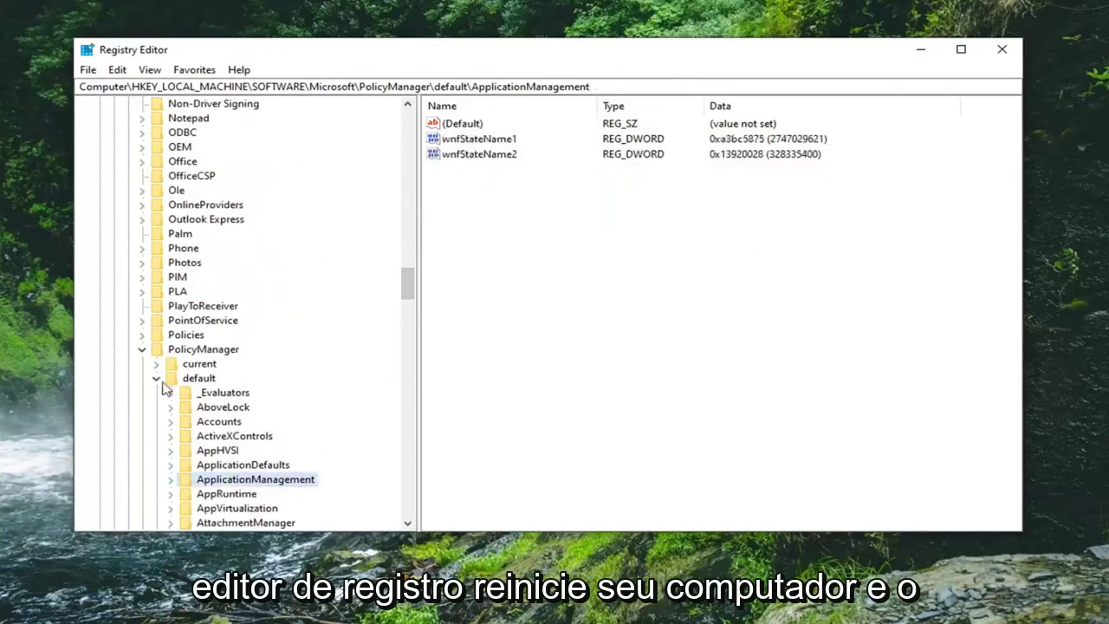
pyautogui.click(157, 378)
pyautogui.click(142, 349)
# Collapse Microsoft, SOFTWARE and HKEY_LOCAL_MACHINE, then return to the Computer root
pyautogui.moveTo(407, 342); pyautogui.dragTo(411, 198)
pyautogui.scroll(15, 141, 310)
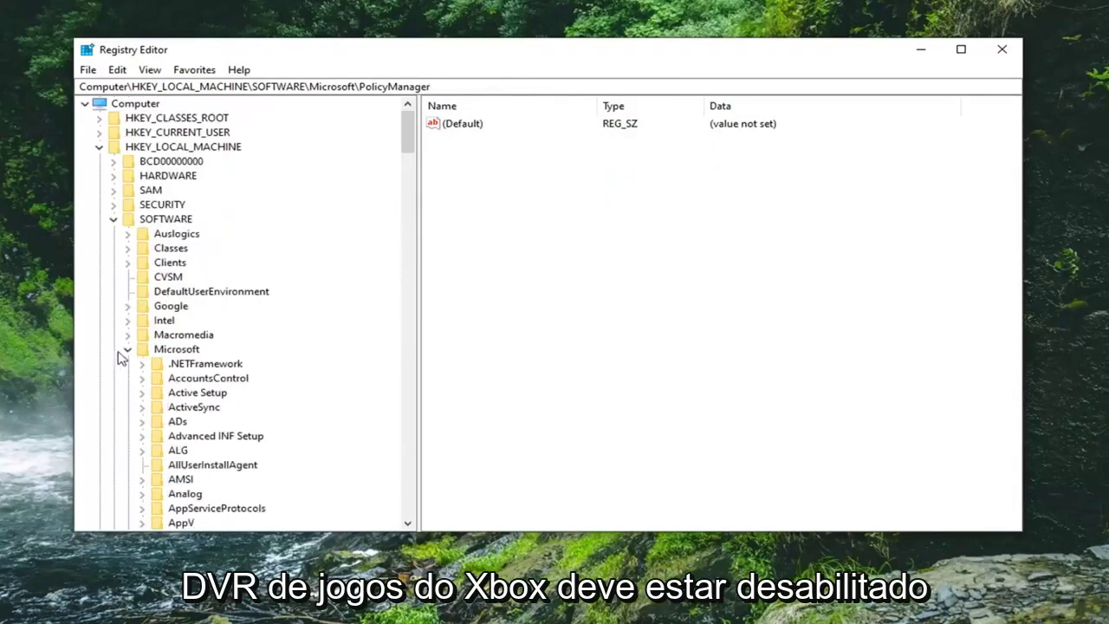
pyautogui.click(127, 349)
pyautogui.click(113, 218)
pyautogui.click(99, 147)
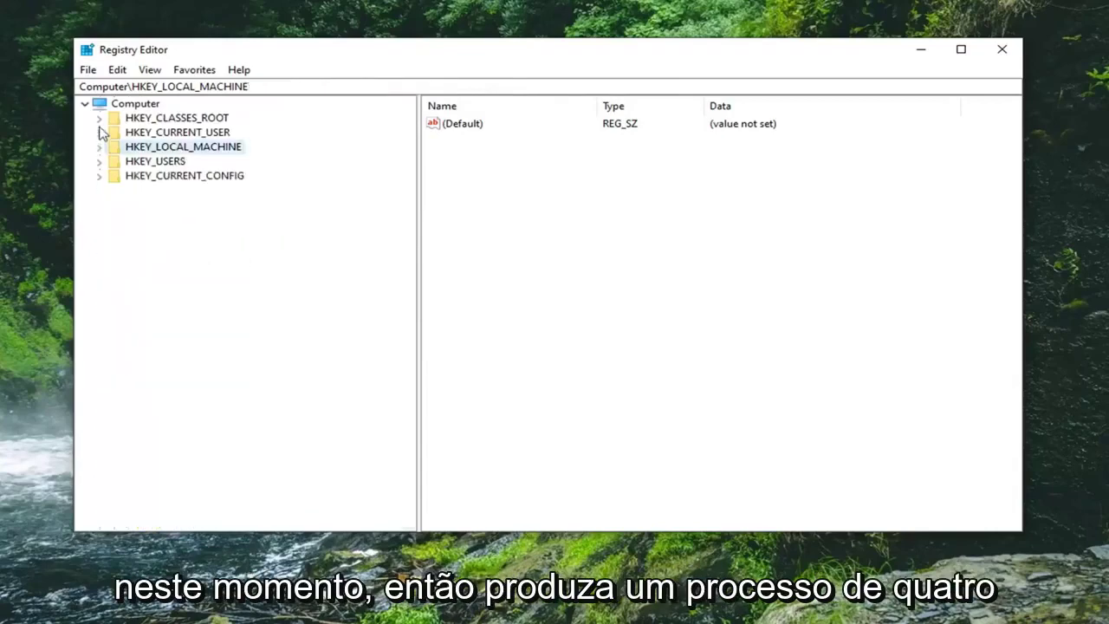
pyautogui.click(121, 117)
pyautogui.click(103, 103)
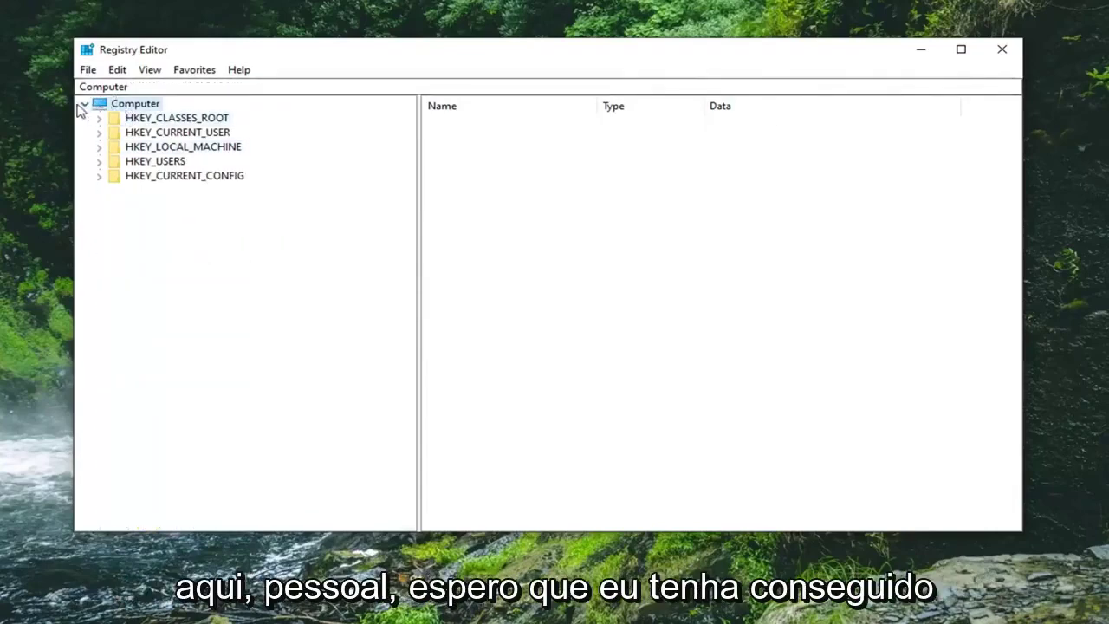